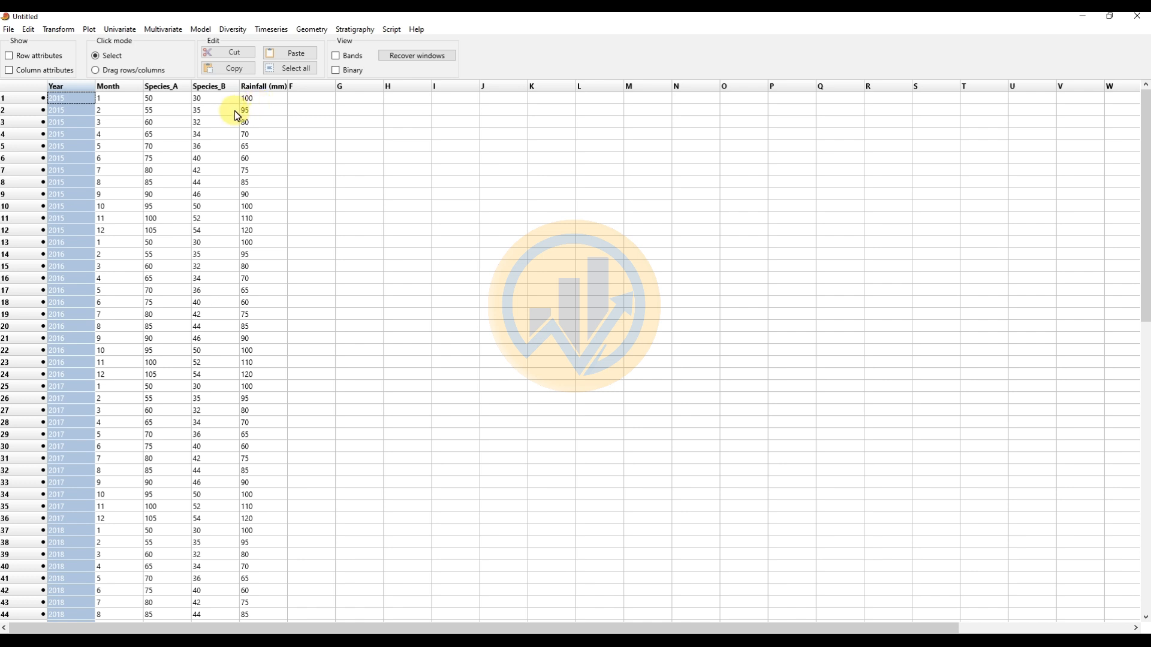
click(172, 90)
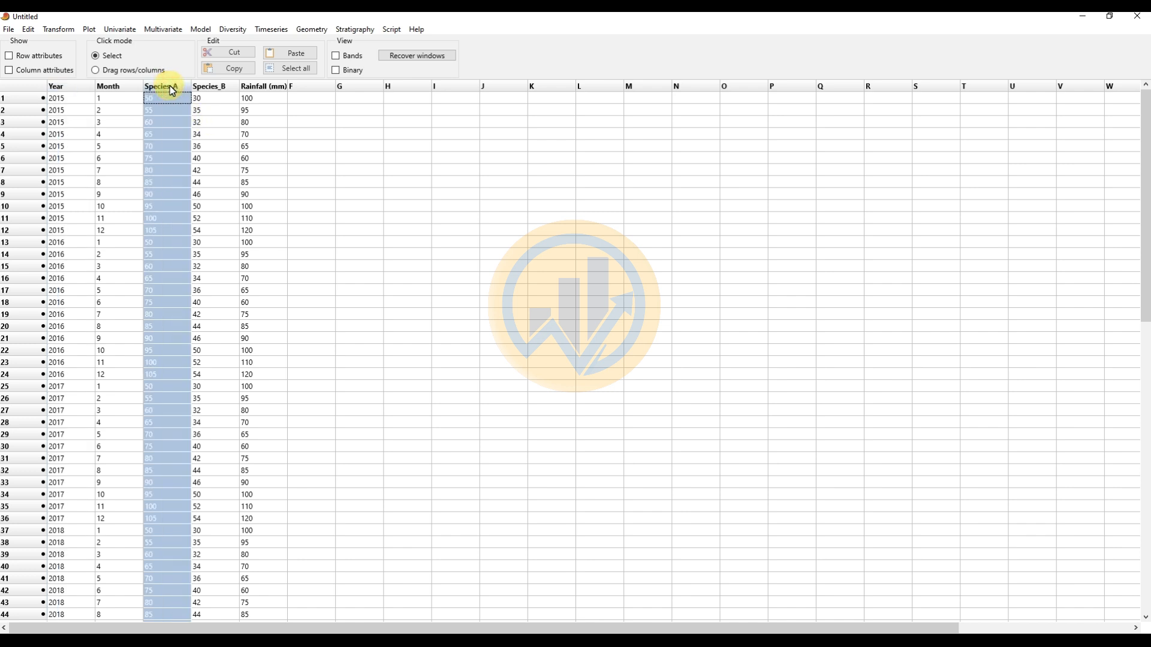
click(211, 92)
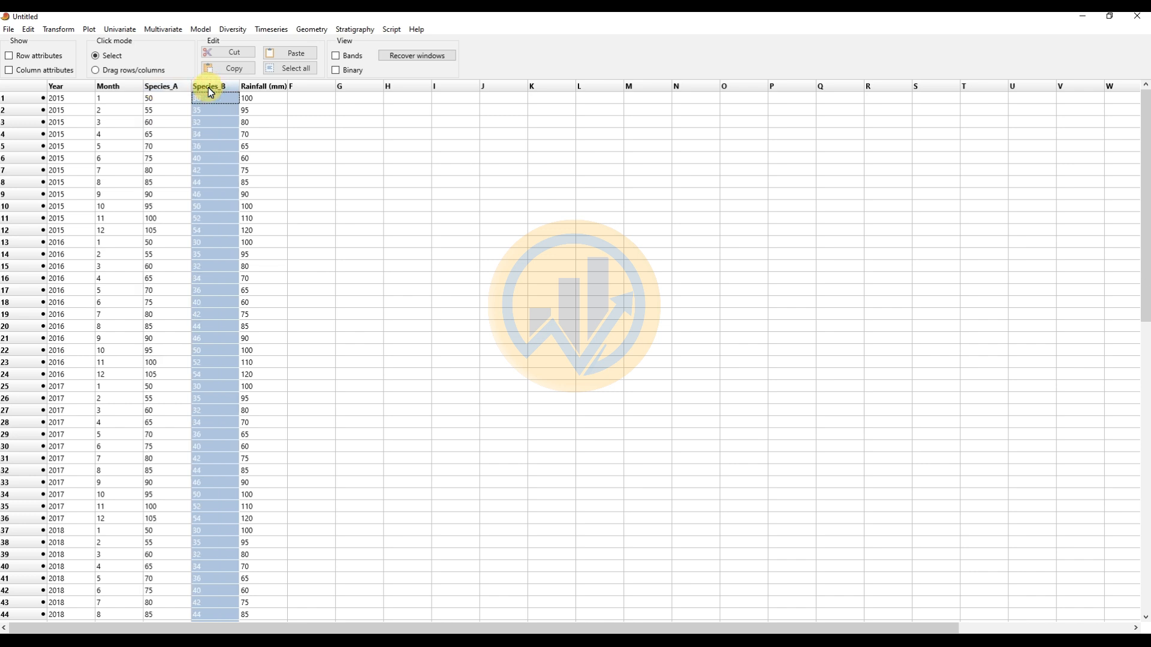
click(257, 91)
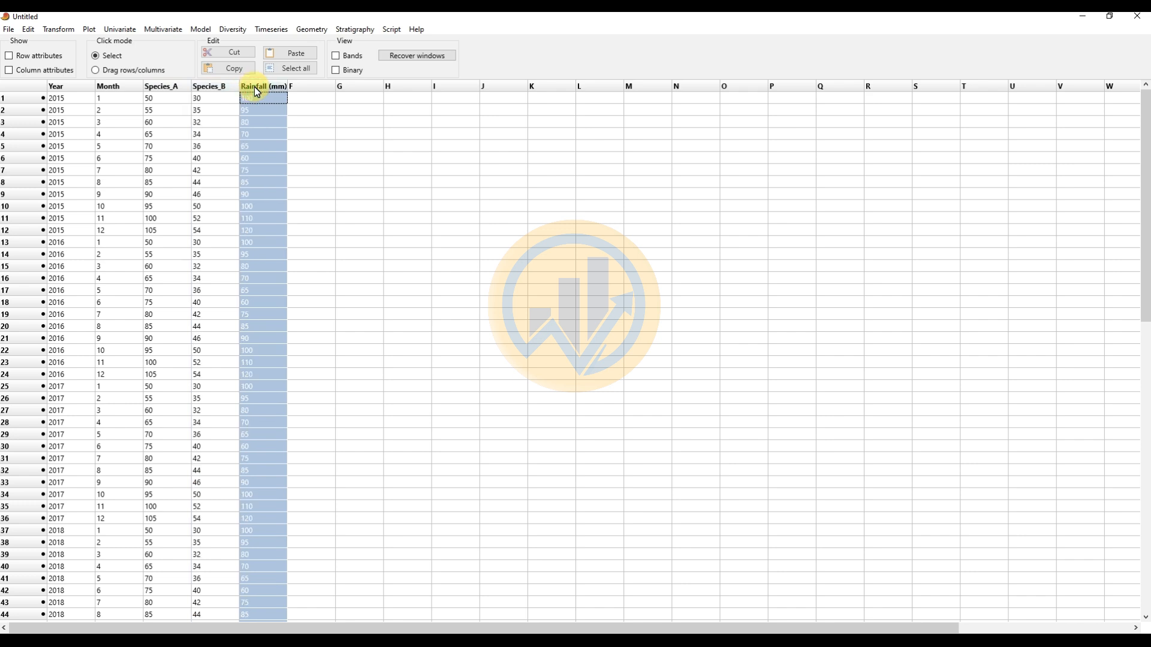
click(170, 89)
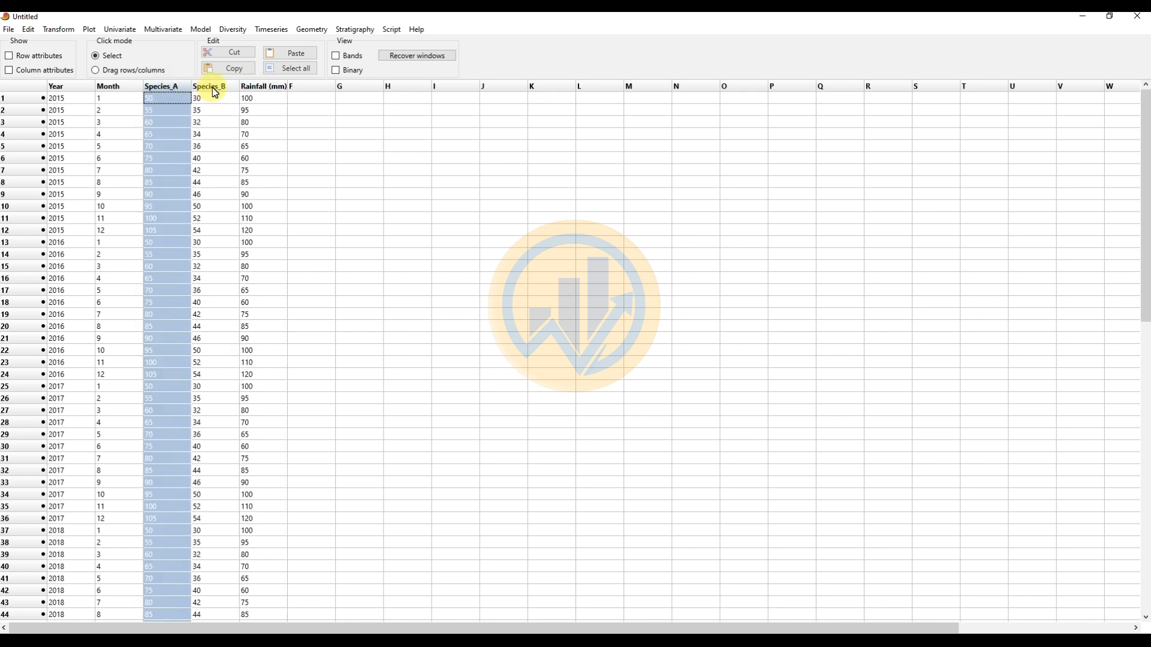
click(265, 86)
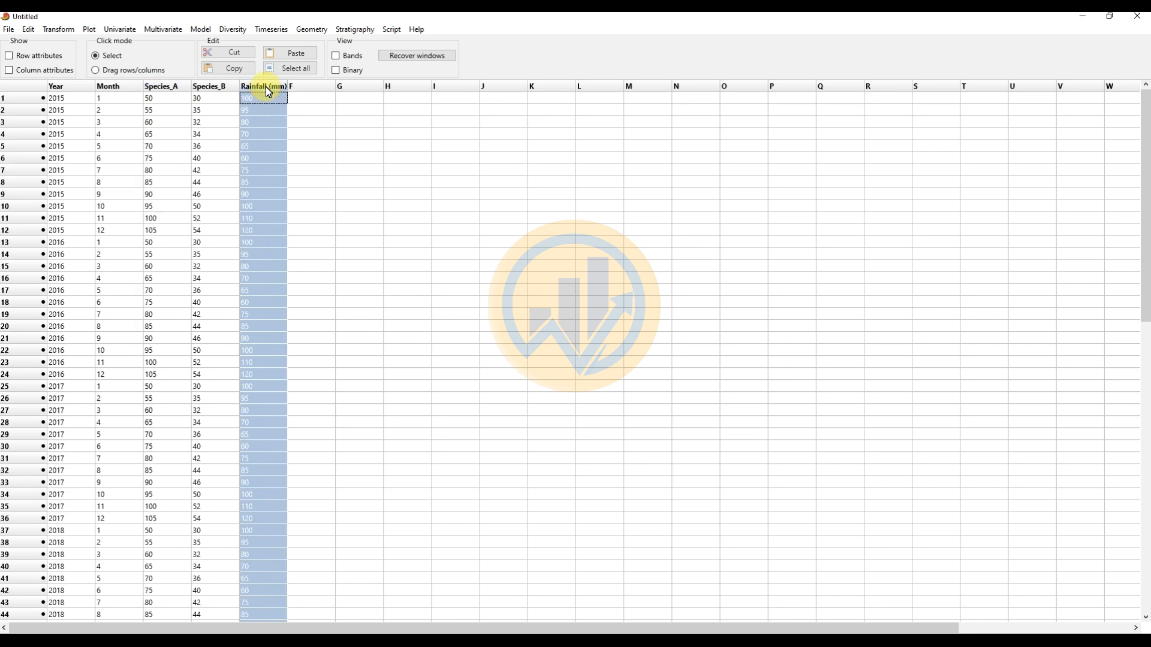
click(172, 86)
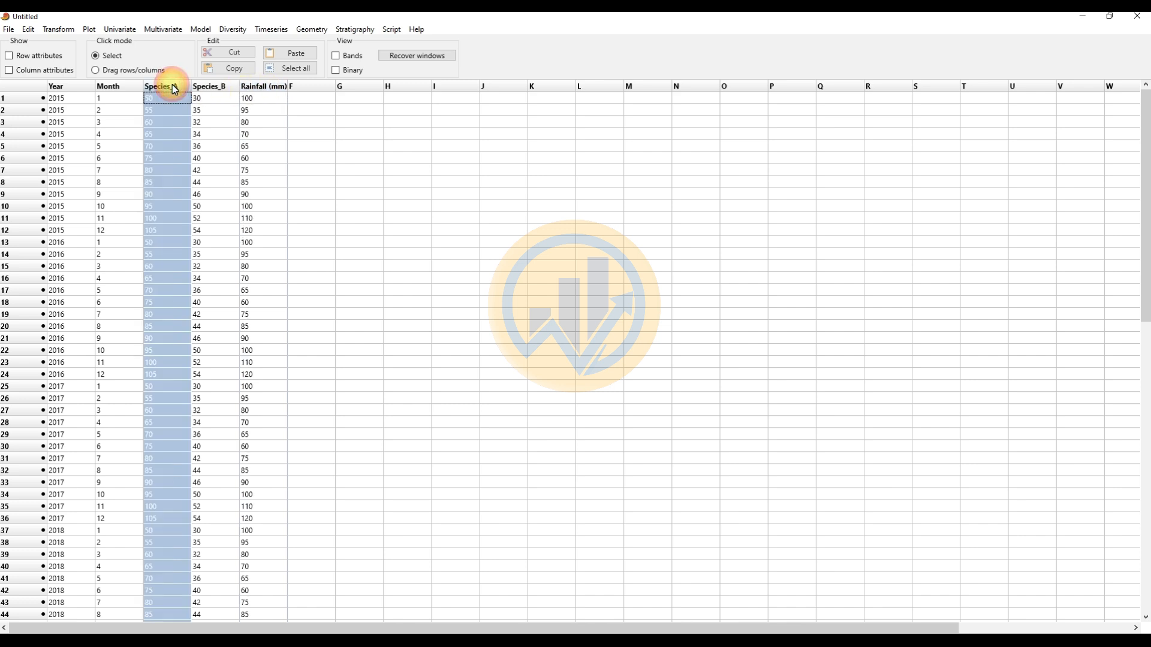
- Run a time-series cross correlation on the Species_A and Rainfall (mm) columns
click(267, 89)
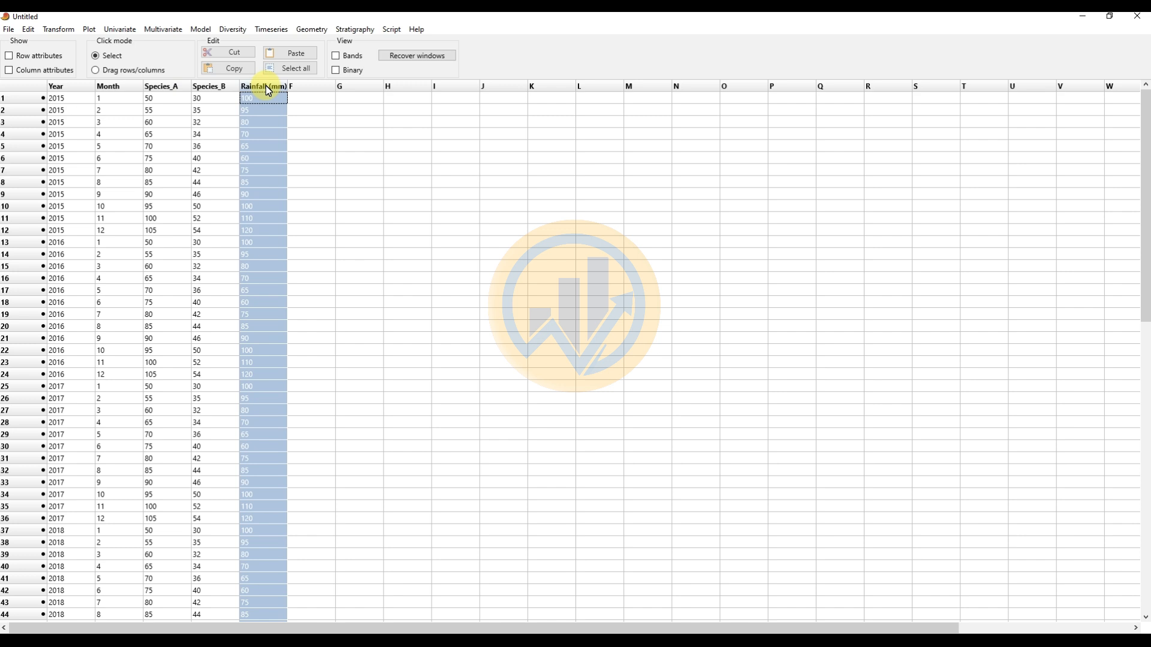
ctrl+click(171, 88)
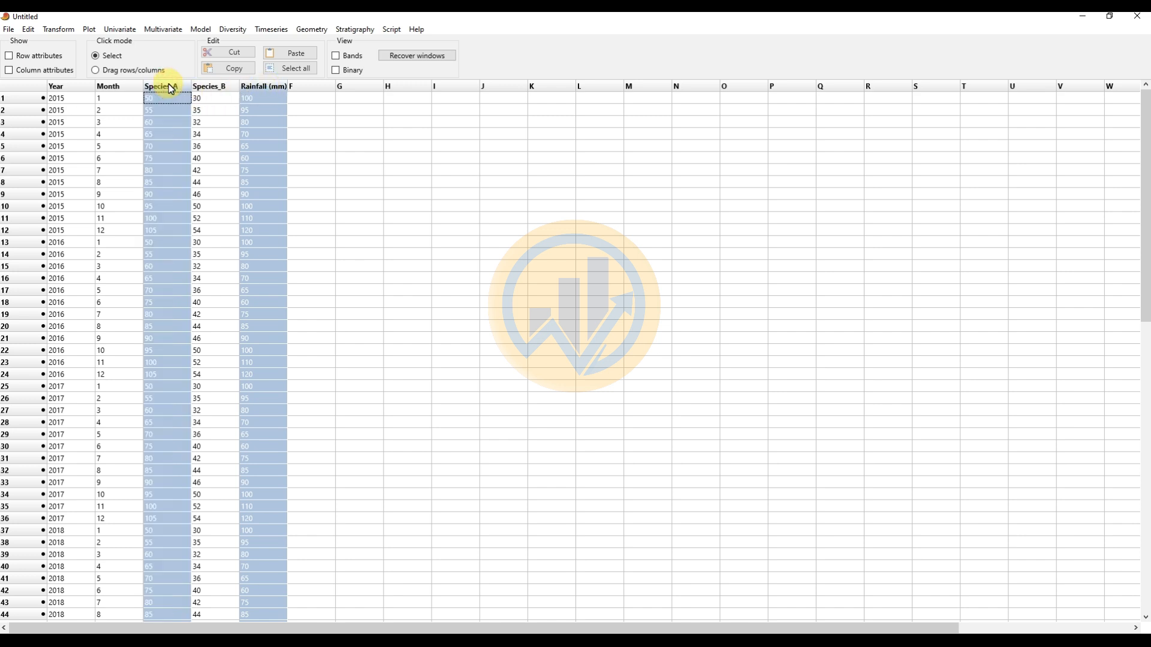
click(267, 32)
mouse_move(264, 56)
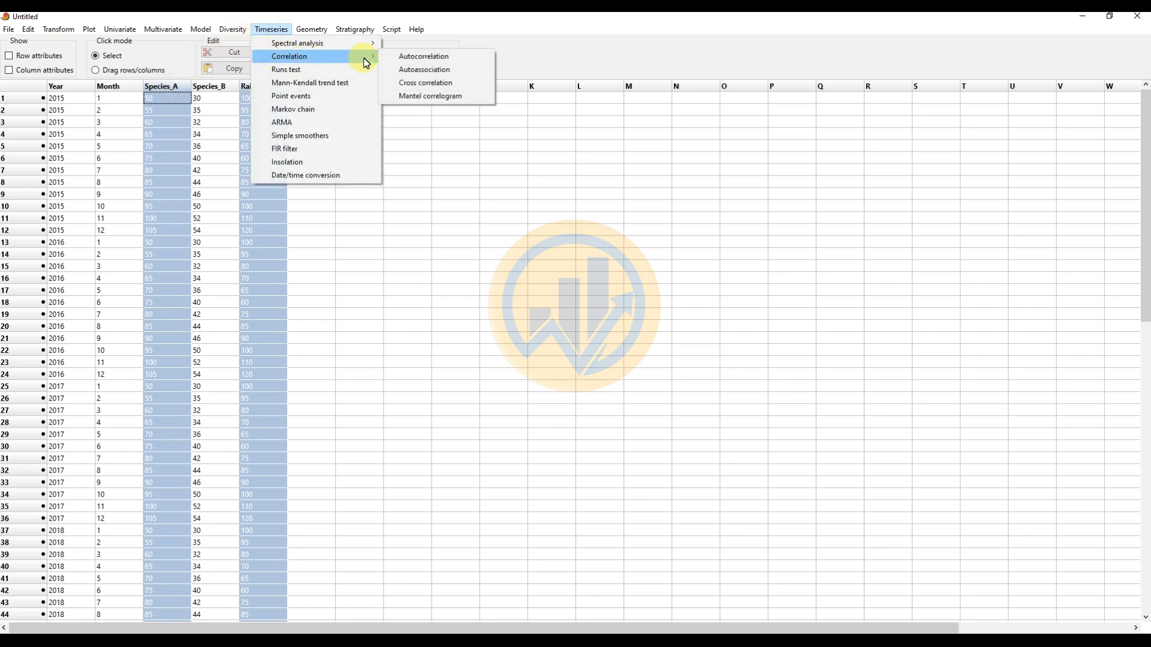
click(434, 83)
drag(177, 37, 524, 147)
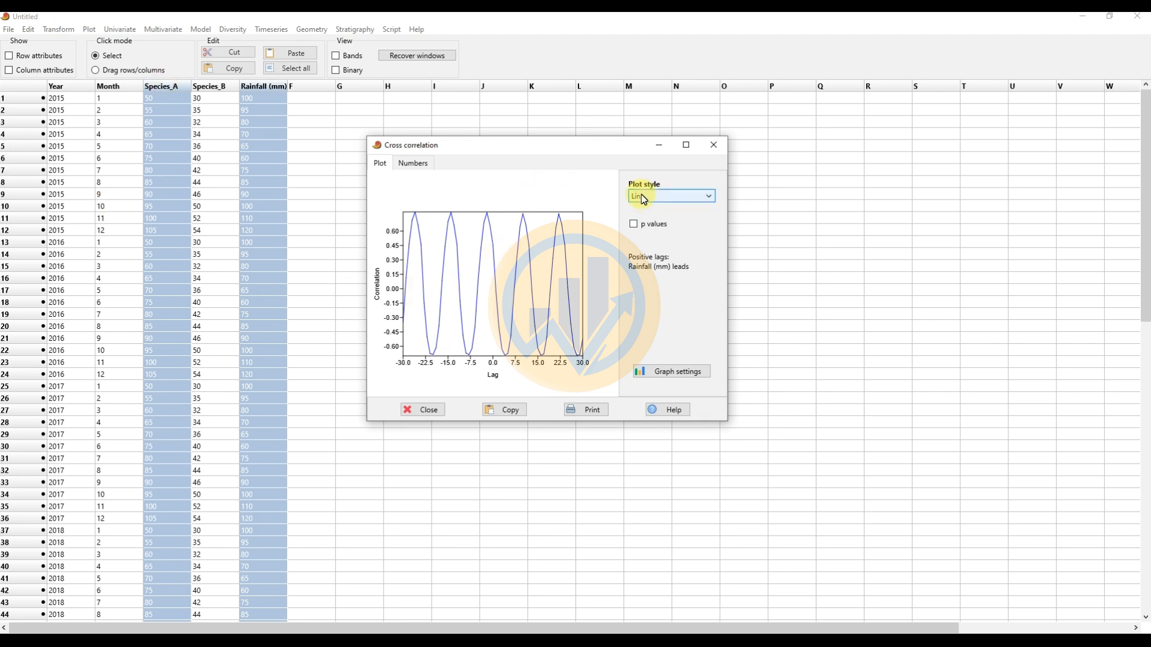
drag(513, 143, 459, 124)
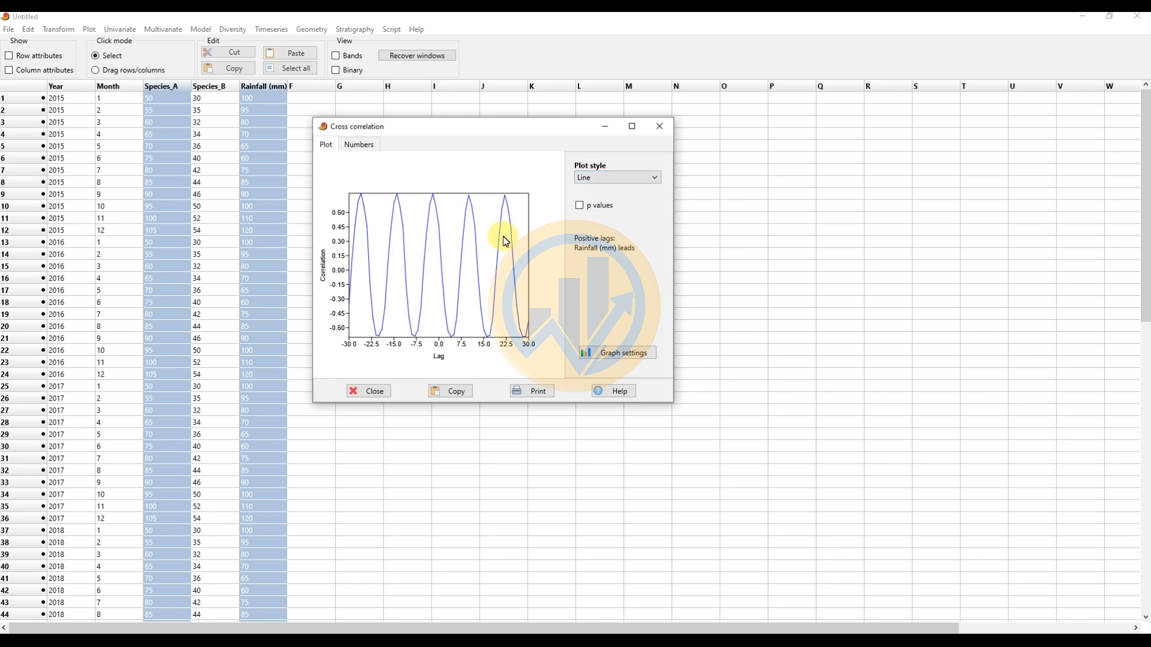
- Maximize the cross-correlation window and preview the plot as Bars and Points before returning it to the Line style
click(603, 177)
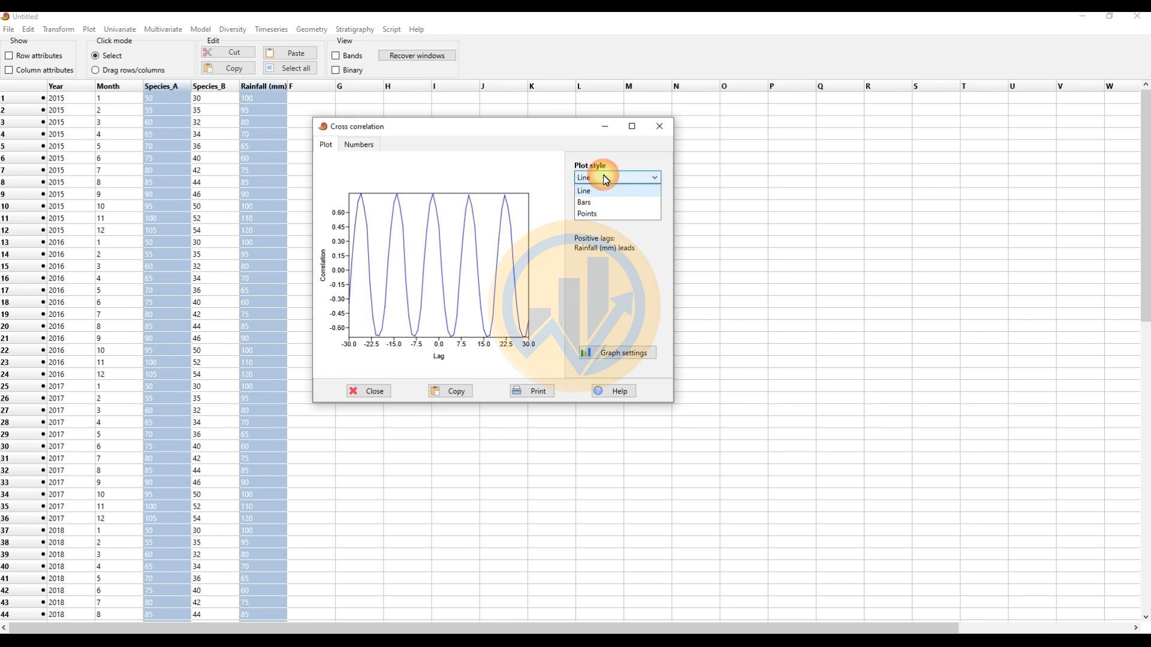
click(599, 203)
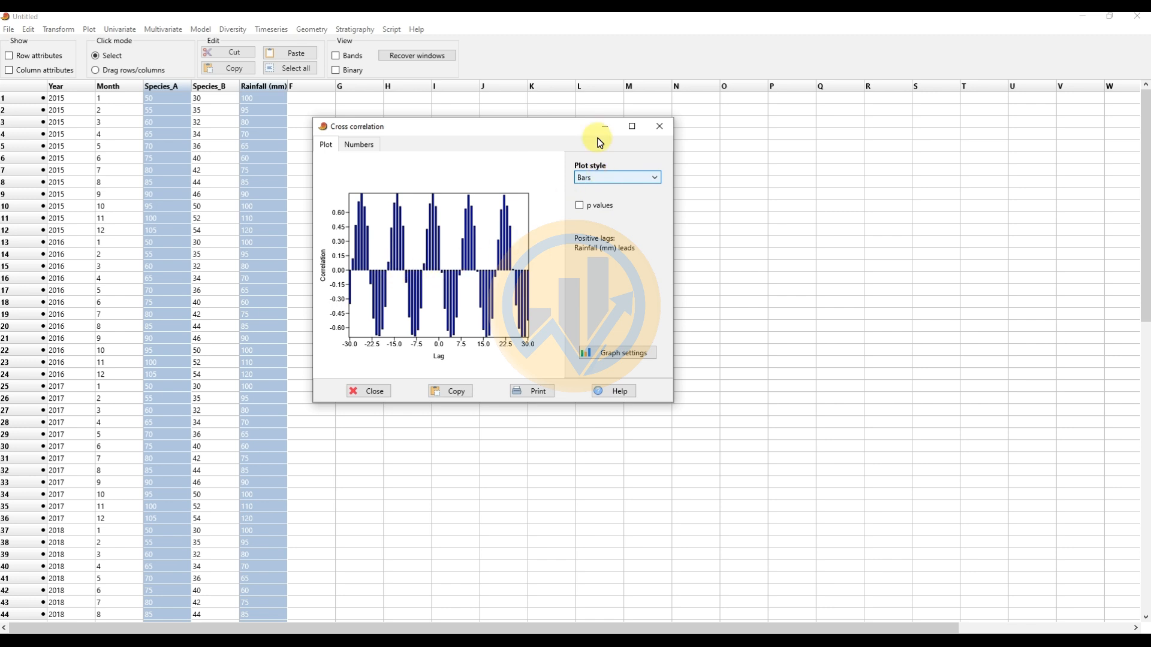
click(631, 126)
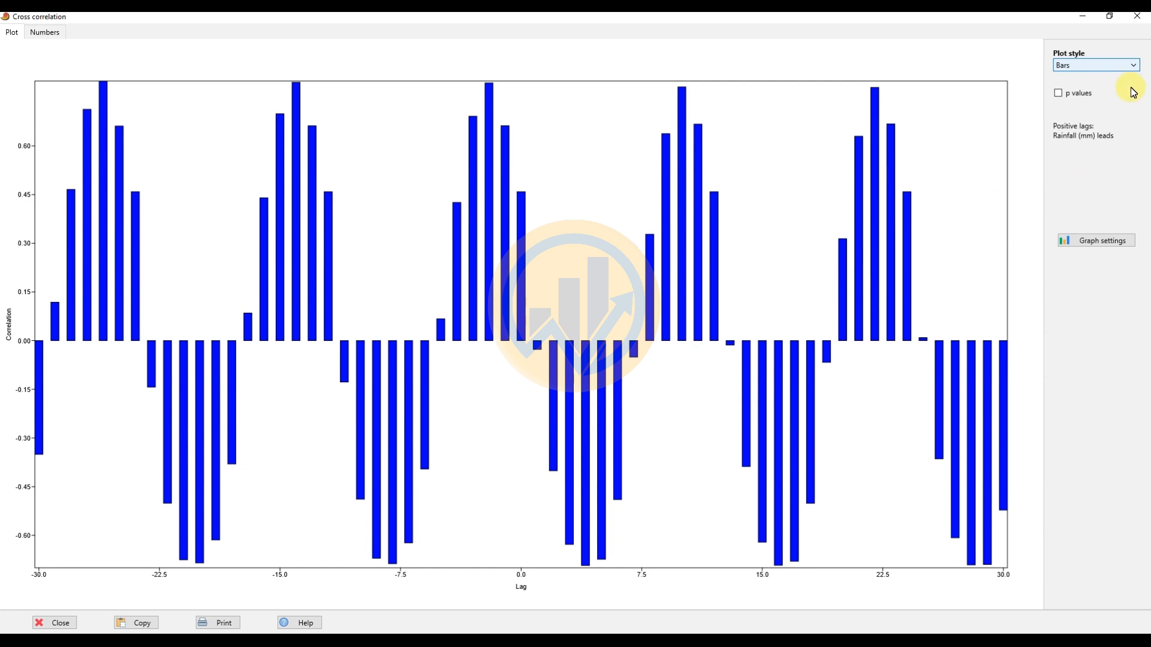
click(1132, 67)
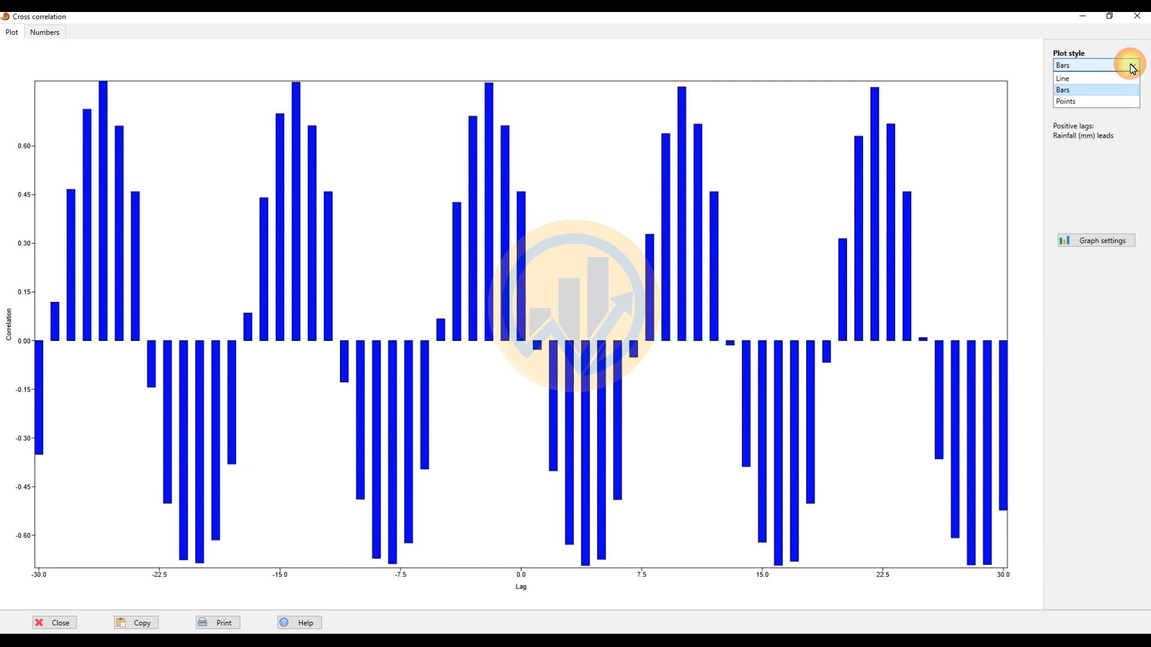
click(1086, 102)
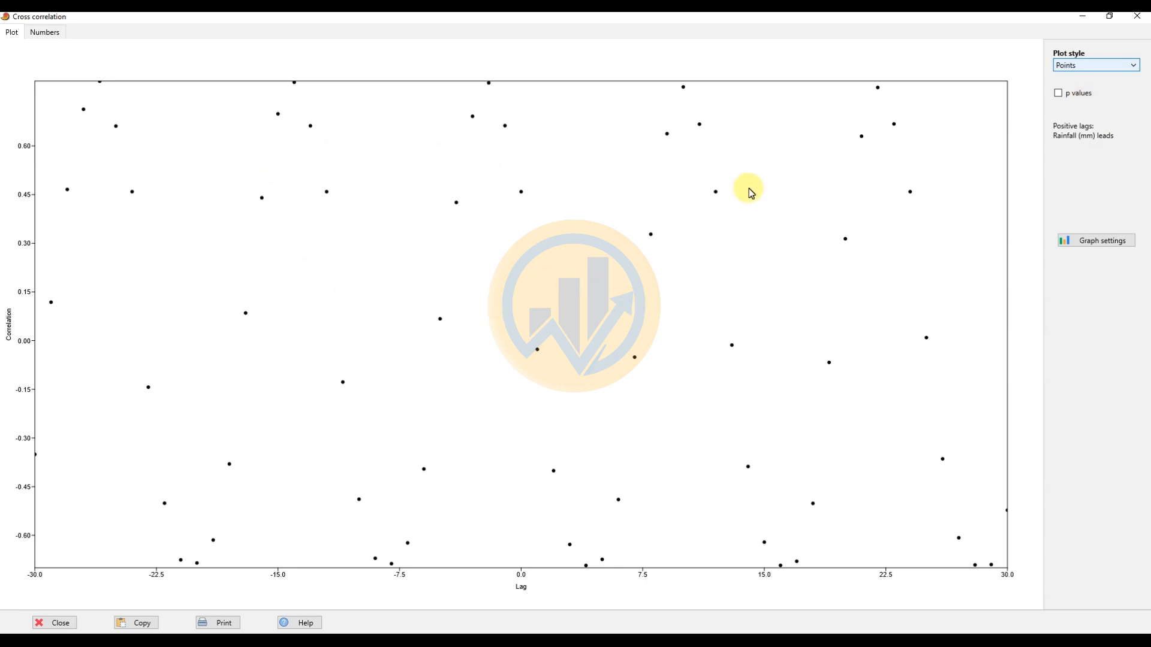
click(1138, 66)
click(1111, 78)
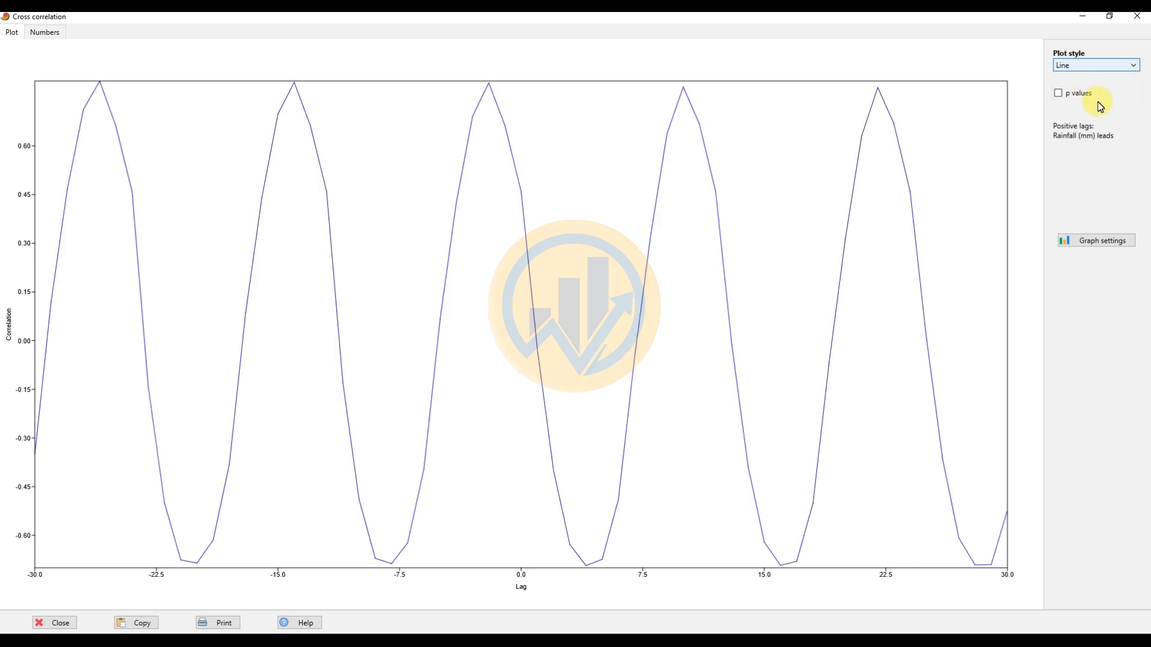
- Overlay the p values on the cross-correlation plot and review the numeric table of lags, correlations and p values
click(1059, 93)
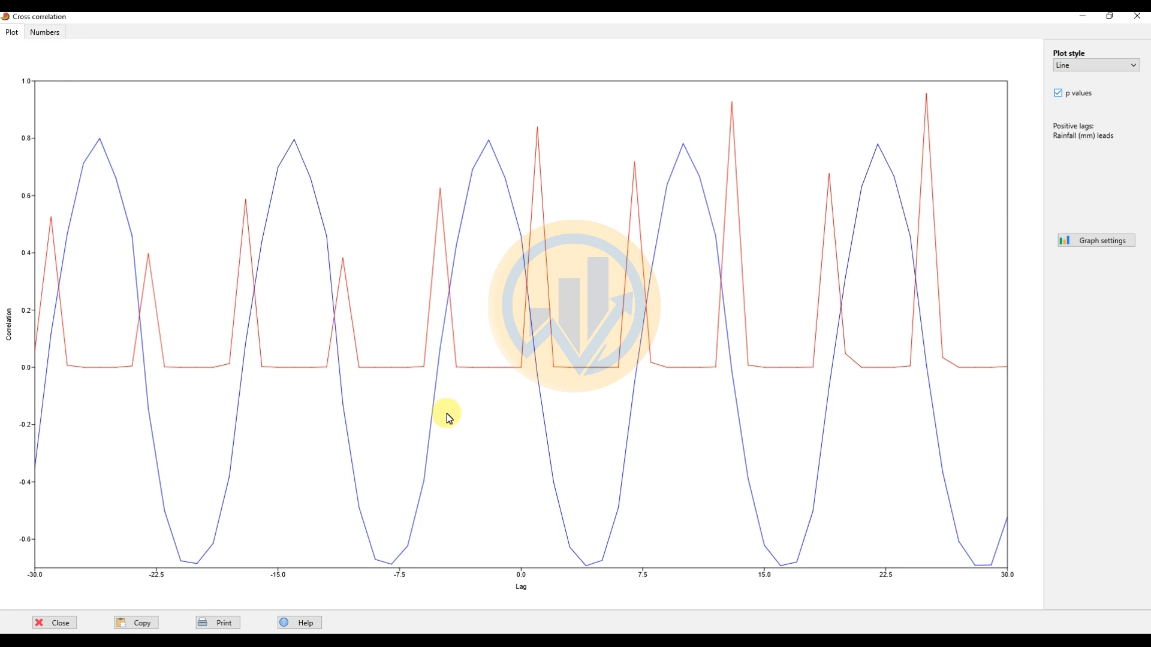
click(47, 34)
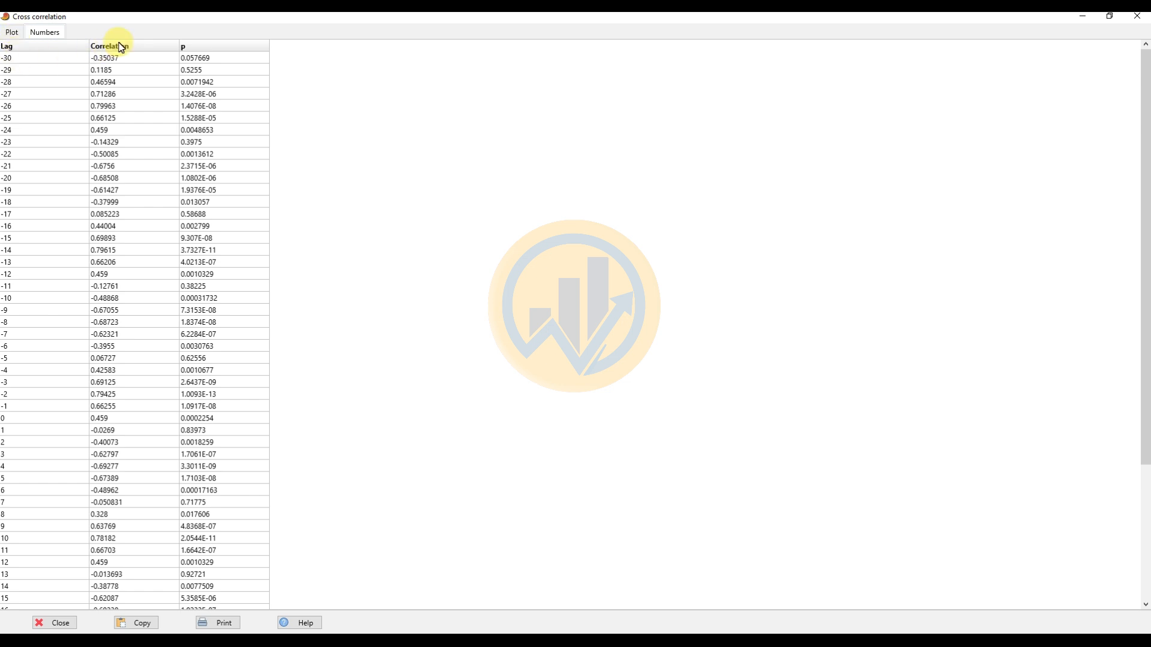
click(9, 30)
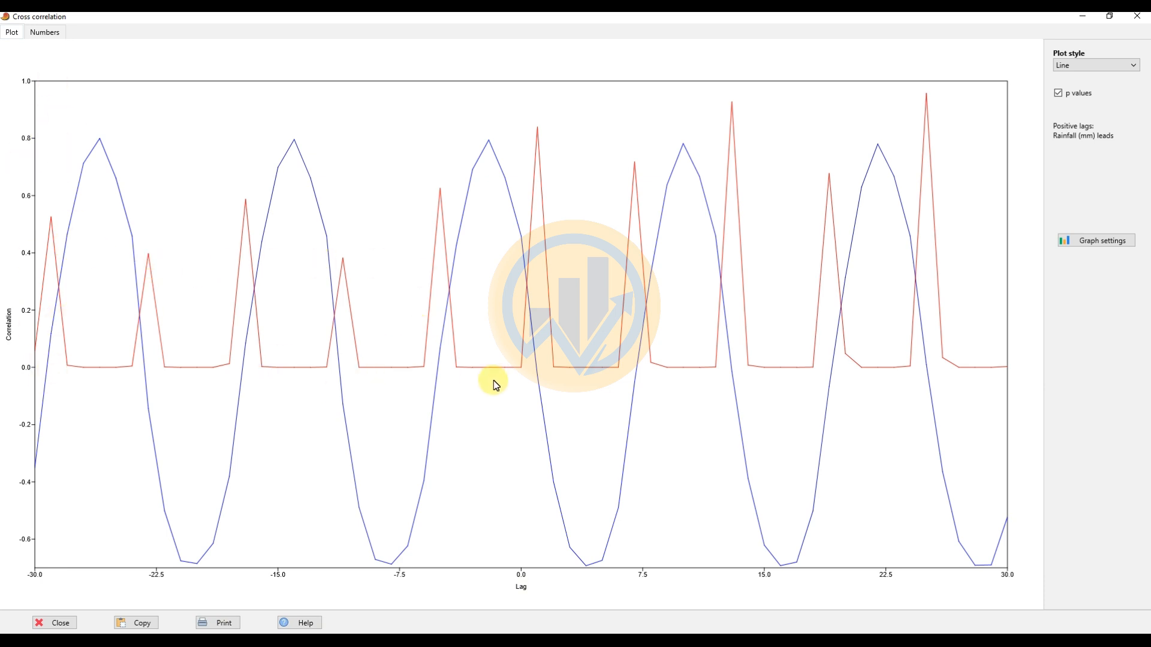
click(53, 39)
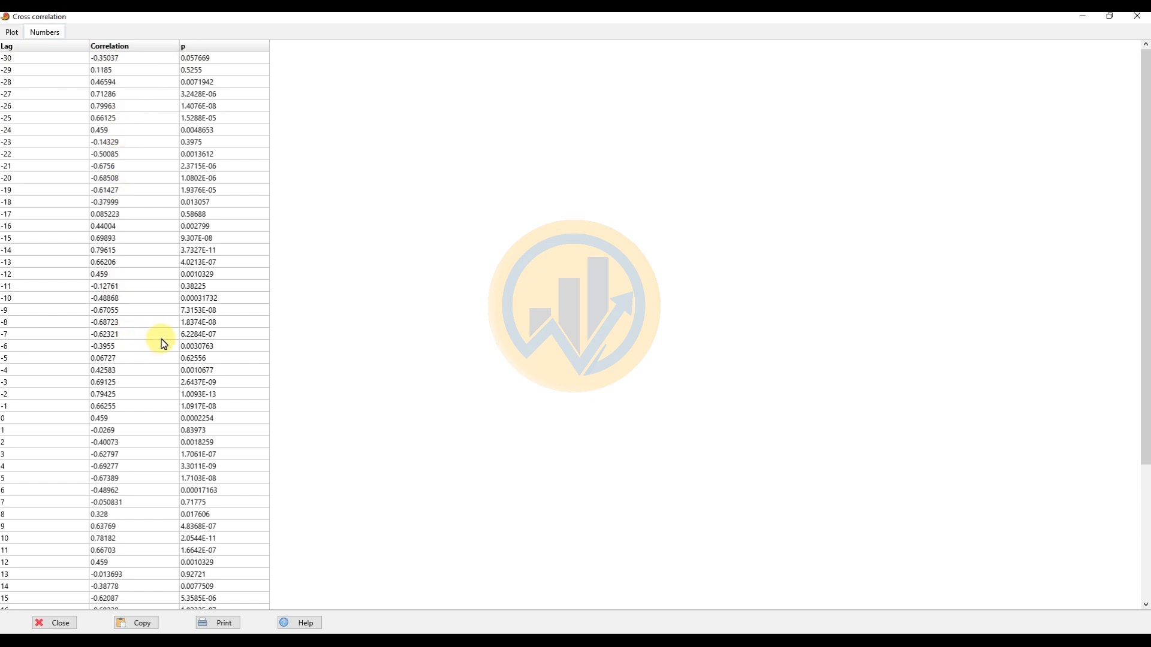
scroll(187, 338, down, 5)
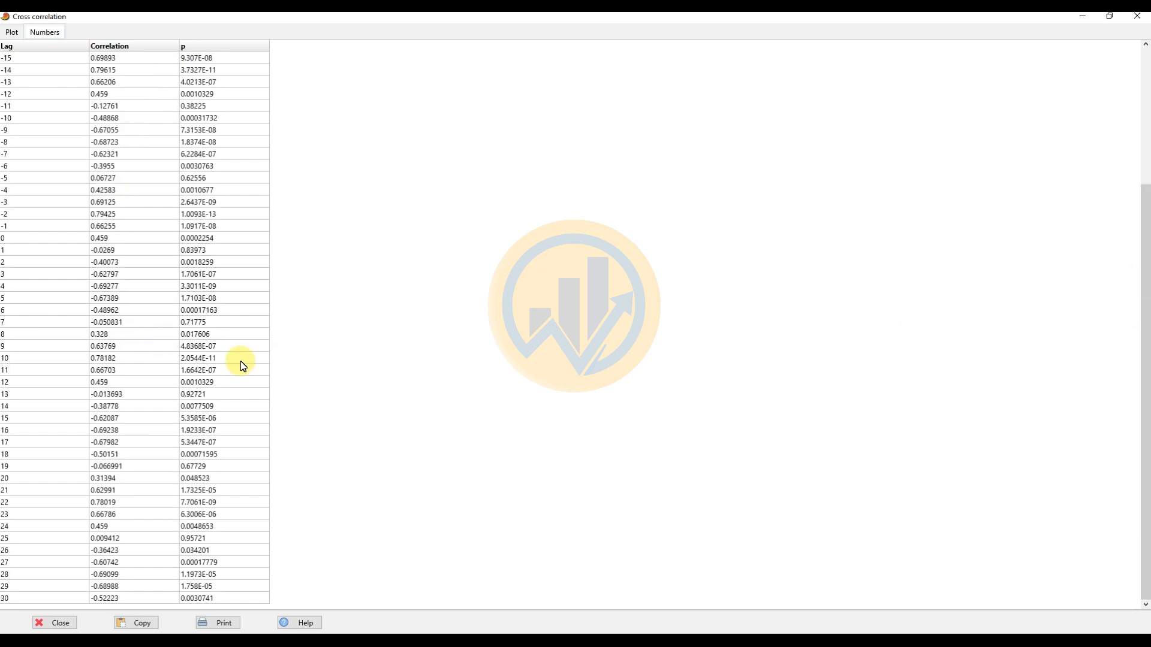
click(11, 31)
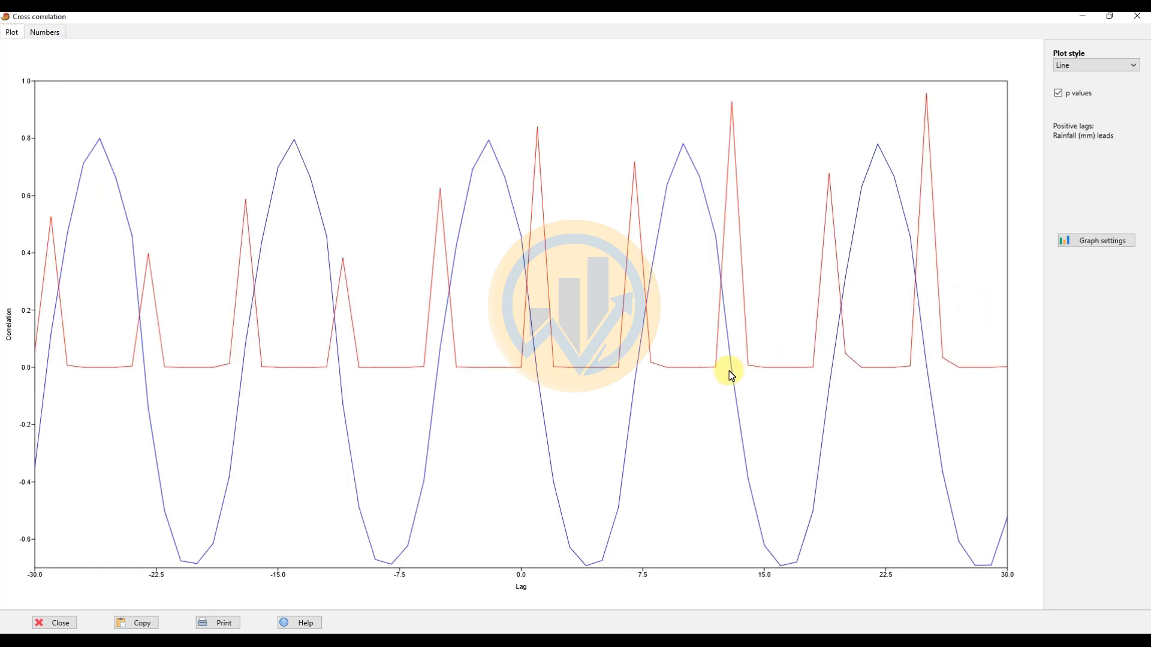
- Turn on thick lines for the cross-correlation graph and set its export format to JPG
click(1088, 243)
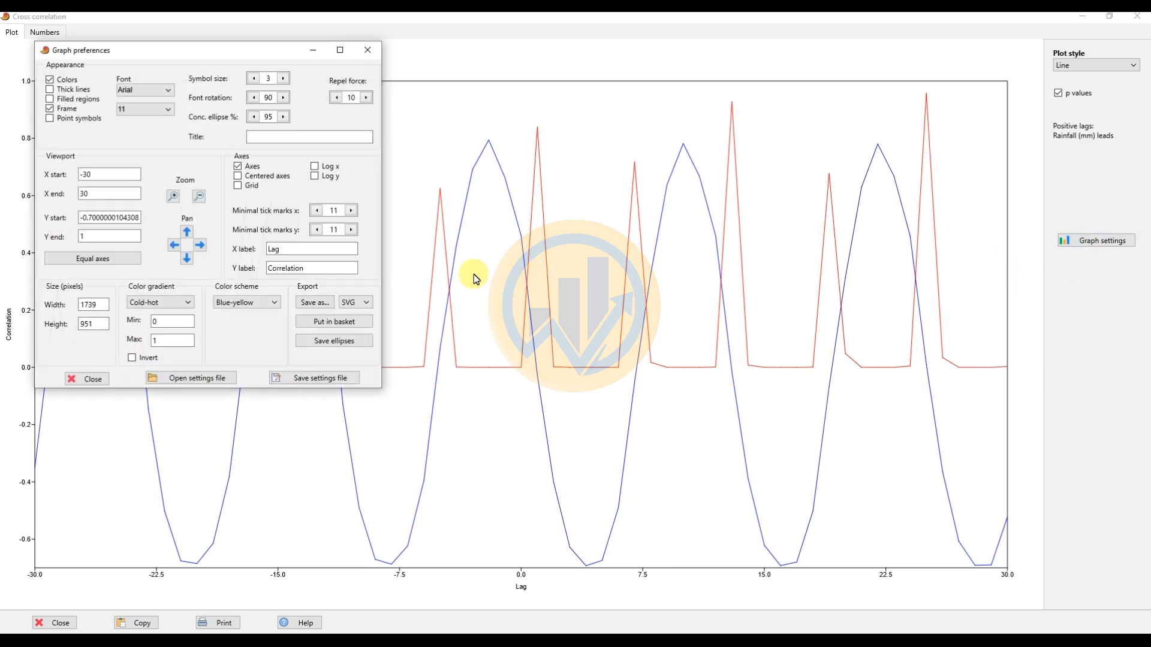
click(49, 90)
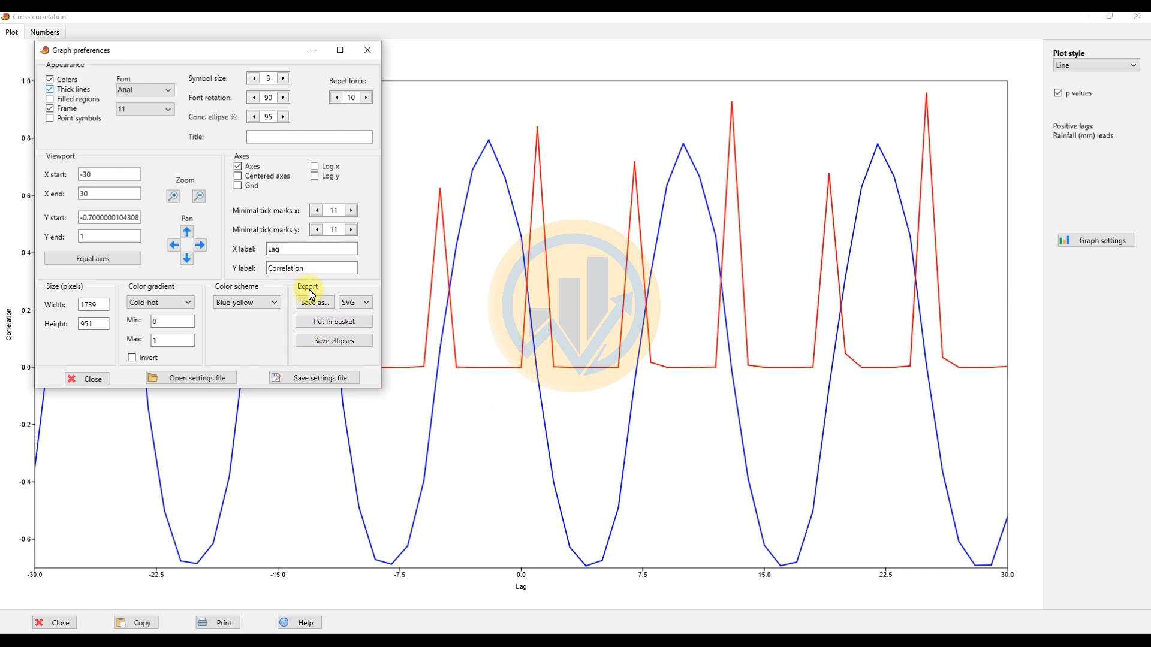
click(365, 302)
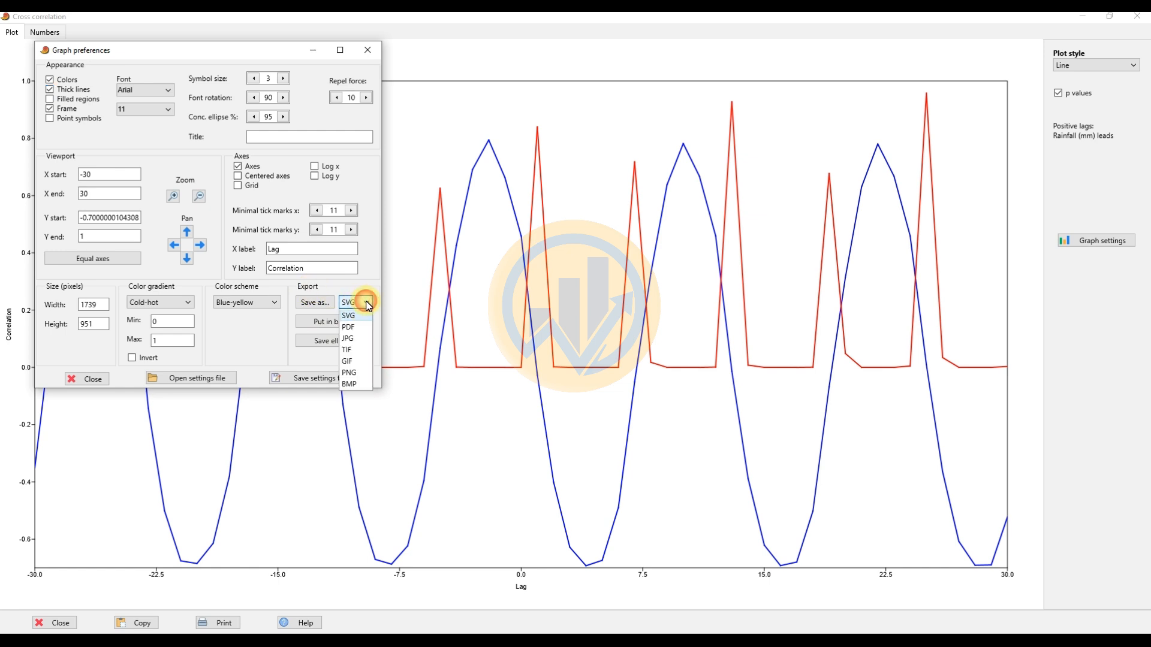
click(356, 339)
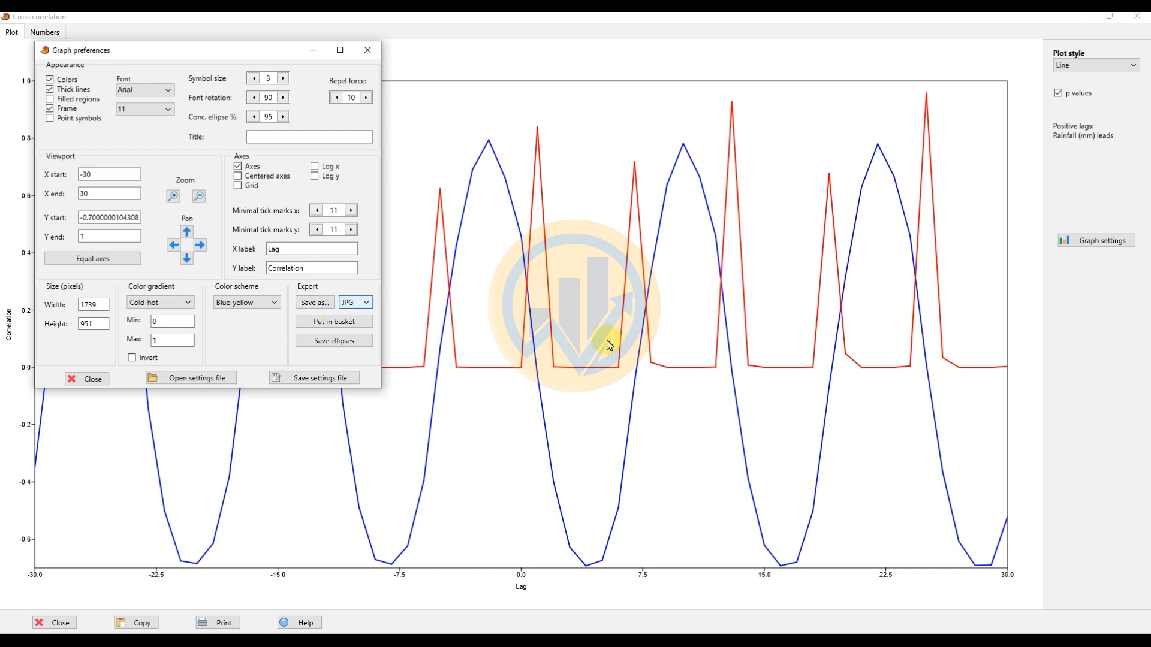
click(375, 54)
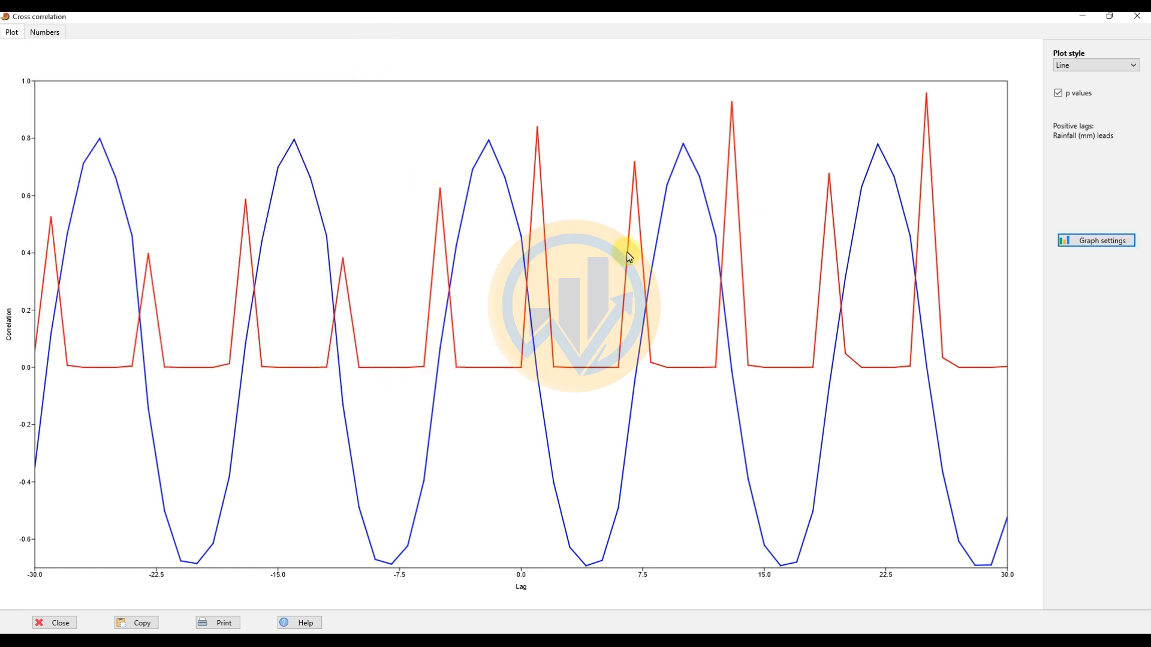